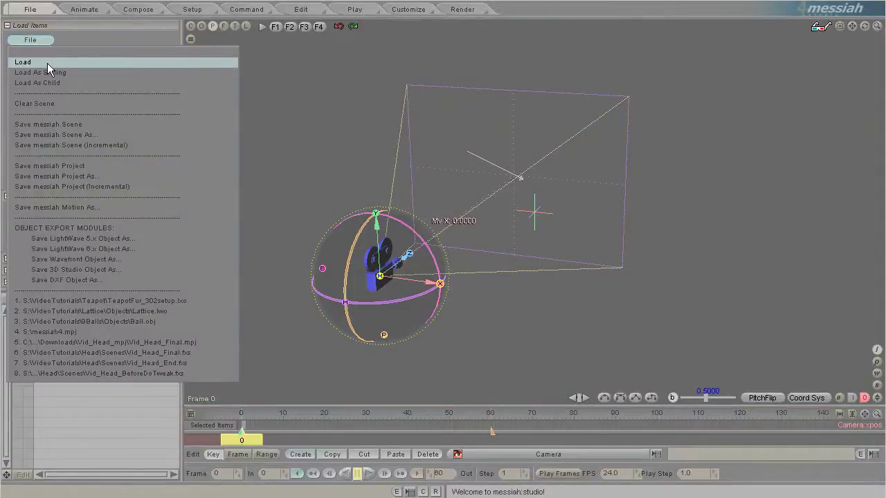
# Load layer (1) Teapot from VideoTutorials\Teapot\TeapotFur_302setup.lxo into the scene.
pyautogui.click(47, 63)
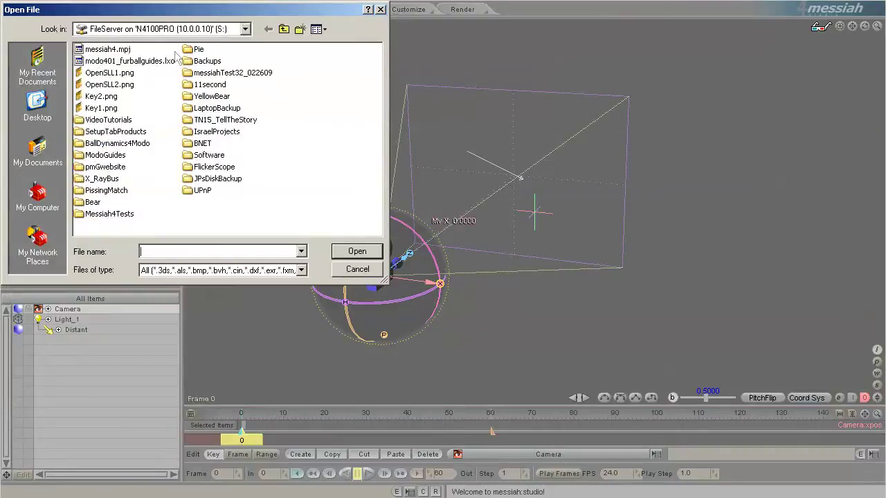
pyautogui.doubleClick(124, 120)
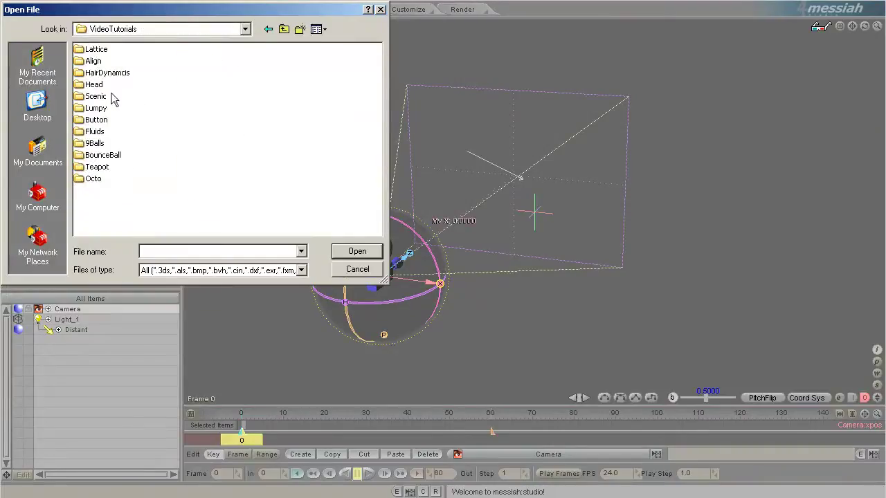
pyautogui.doubleClick(97, 167)
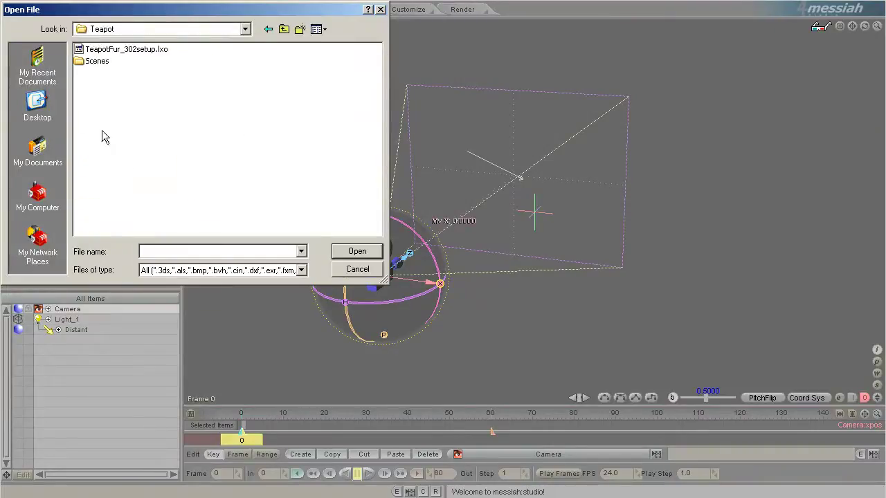
pyautogui.click(100, 48)
pyautogui.click(357, 251)
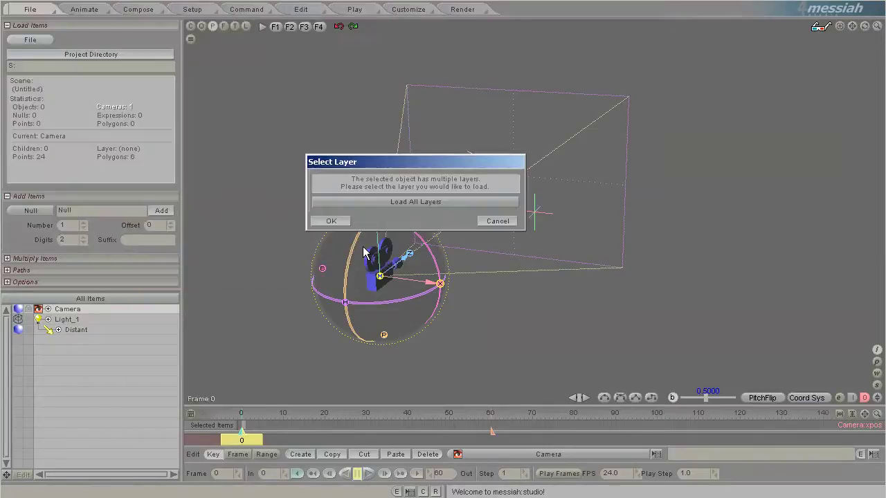
pyautogui.click(360, 201)
pyautogui.click(350, 228)
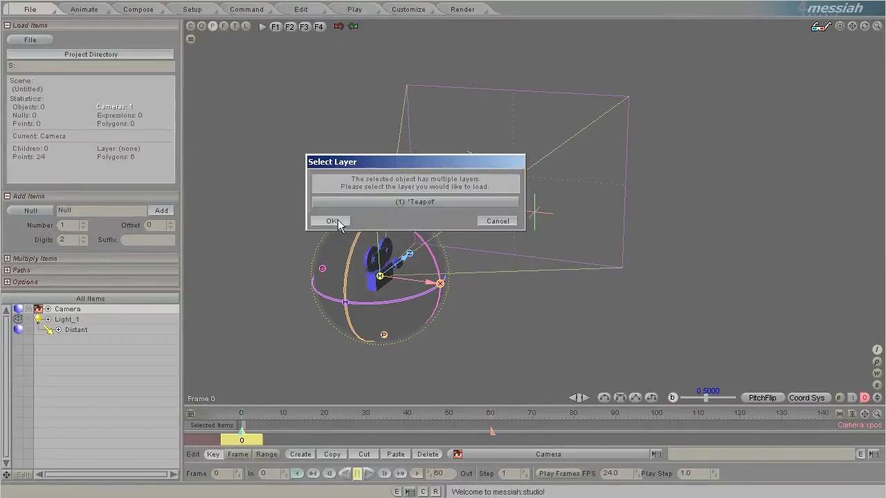
pyautogui.click(330, 221)
# In the Setup workspace, add a LatticeDeformer effect to the teapot and select it.
pyautogui.click(193, 10)
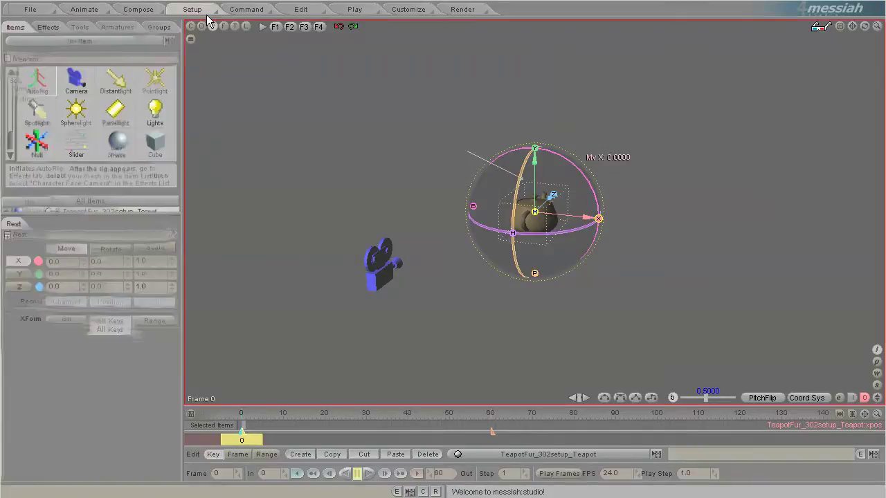
pyautogui.moveTo(180, 141); pyautogui.dragTo(298, 138)
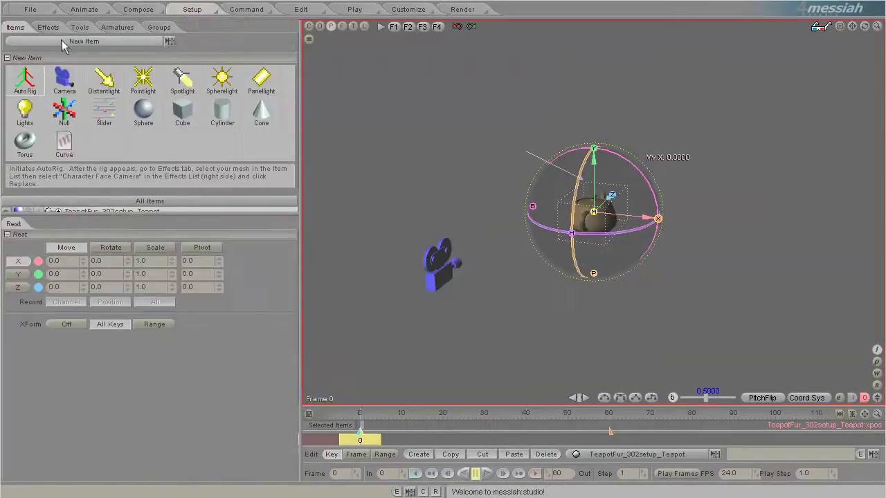
pyautogui.click(47, 27)
pyautogui.click(56, 41)
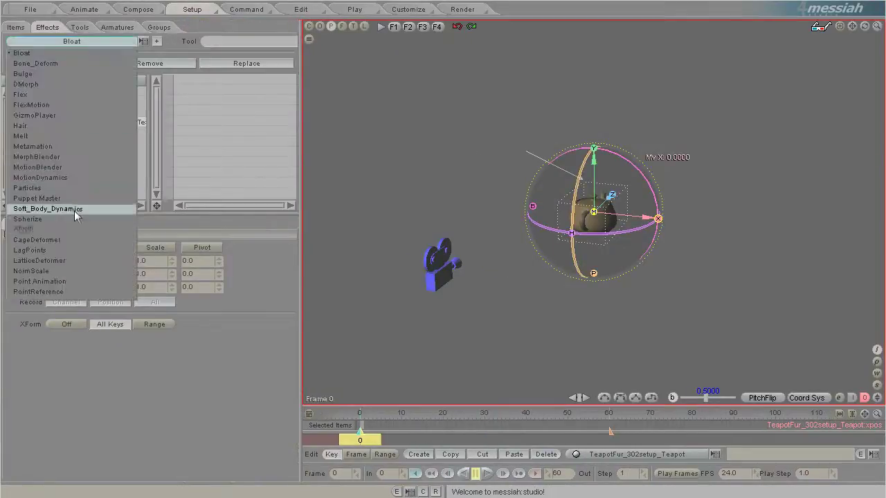
pyautogui.click(80, 261)
pyautogui.click(156, 40)
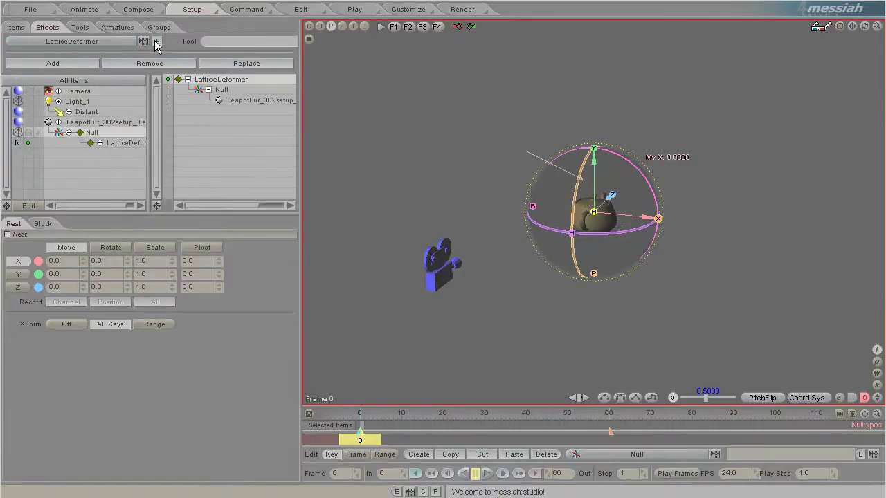
pyautogui.click(140, 144)
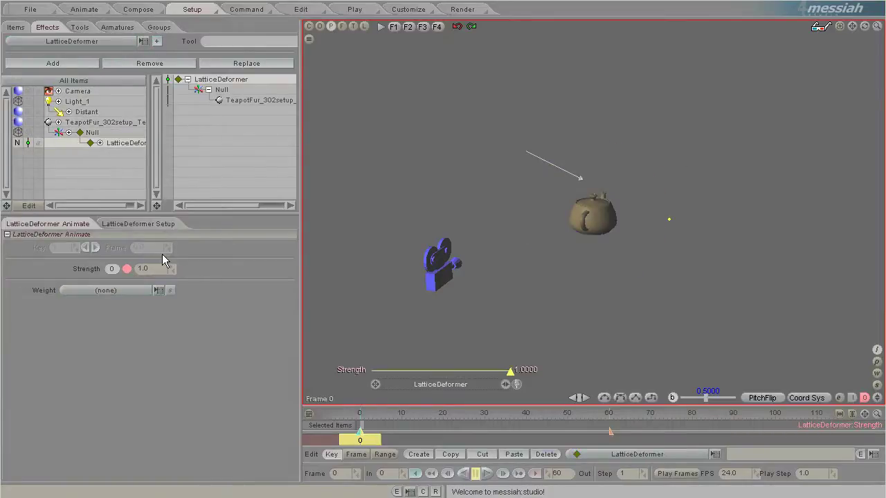
pyautogui.moveTo(298, 264); pyautogui.dragTo(353, 264)
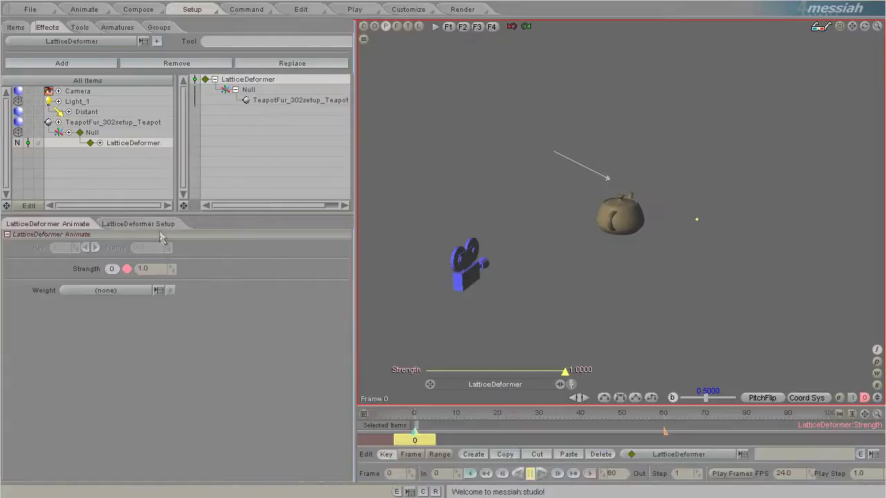
# Create a 4×4×4 lattice, saving it over Lattice.lwo in VideoTutorials\Lattice\Objects.
pyautogui.click(131, 224)
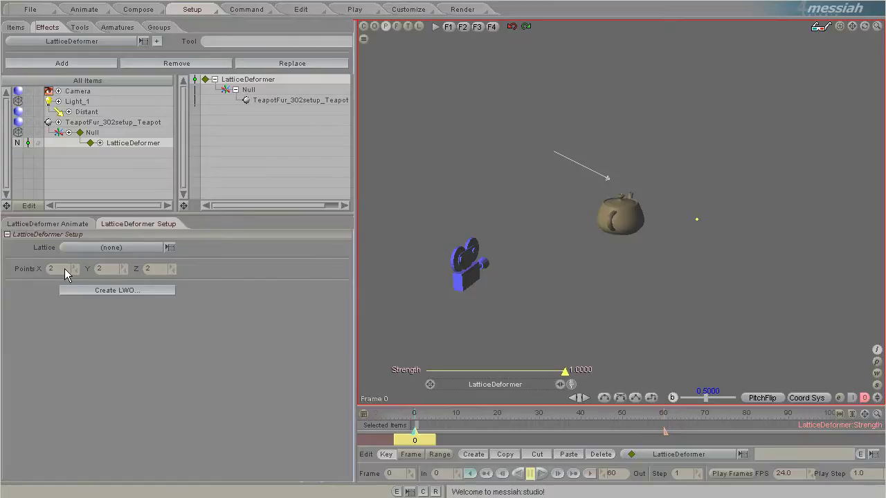
pyautogui.write('44')
pyautogui.click(151, 290)
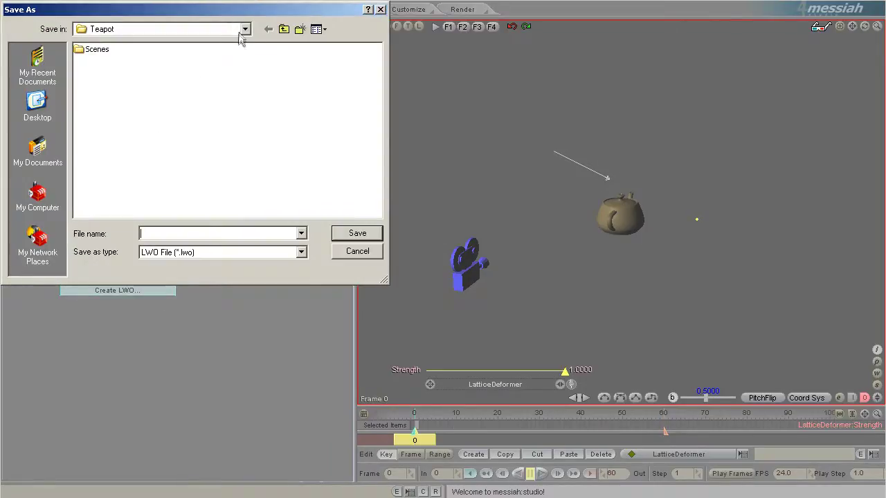
pyautogui.click(244, 29)
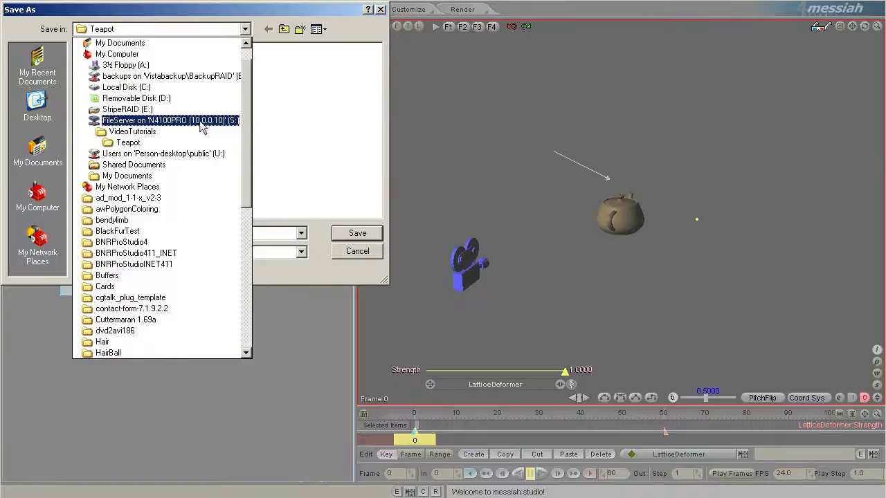
pyautogui.click(186, 123)
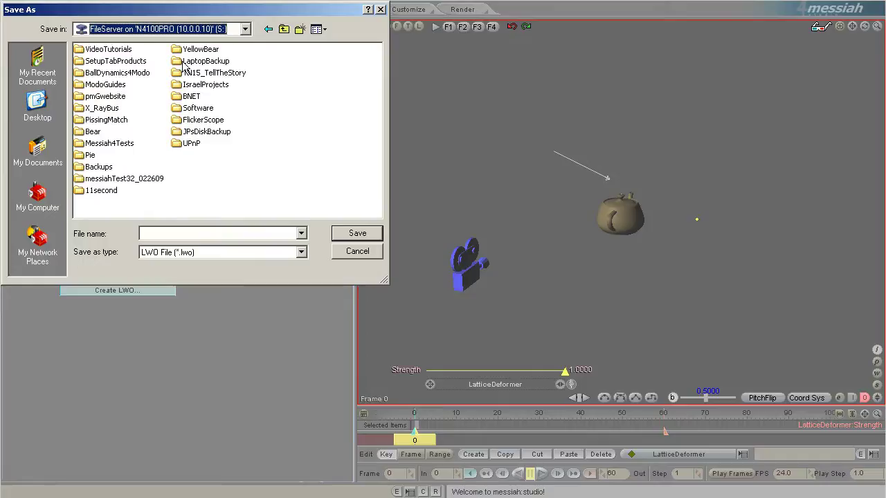
pyautogui.doubleClick(97, 54)
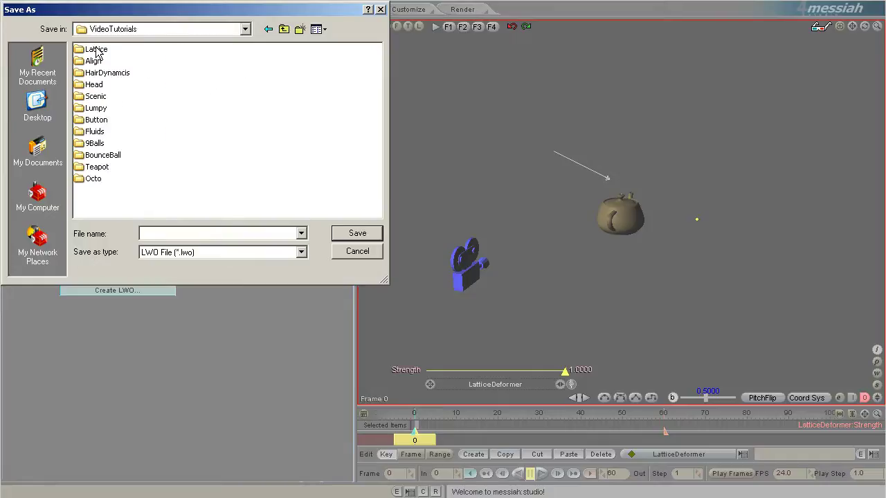
pyautogui.doubleClick(97, 54)
pyautogui.doubleClick(97, 54)
pyautogui.click(100, 49)
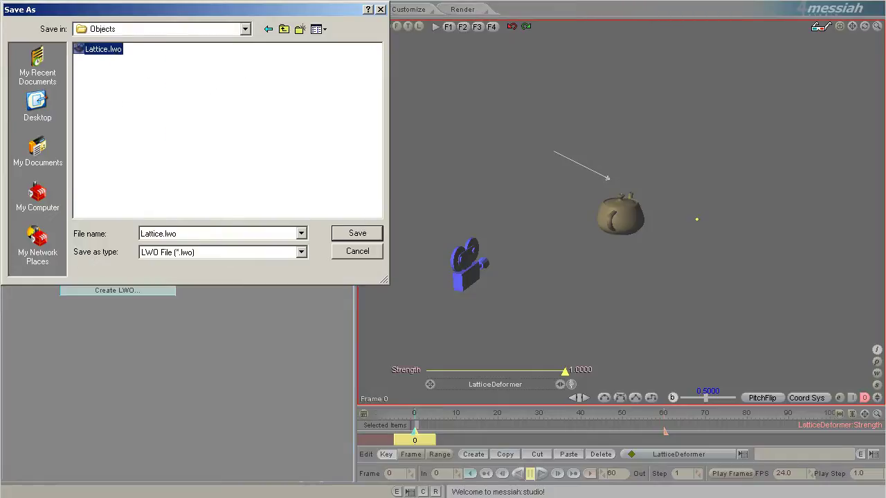
pyautogui.click(373, 236)
pyautogui.click(391, 252)
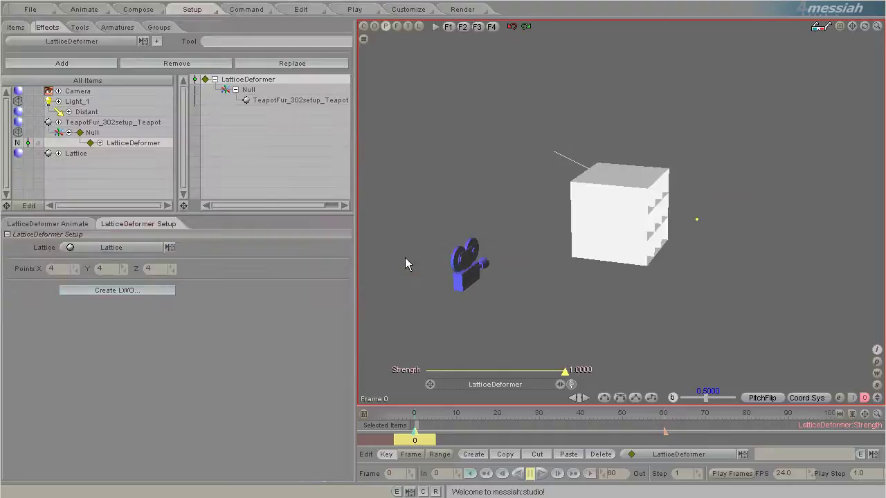
# Draw the lattice as Edges only and select the Lattice object.
pyautogui.click(18, 154)
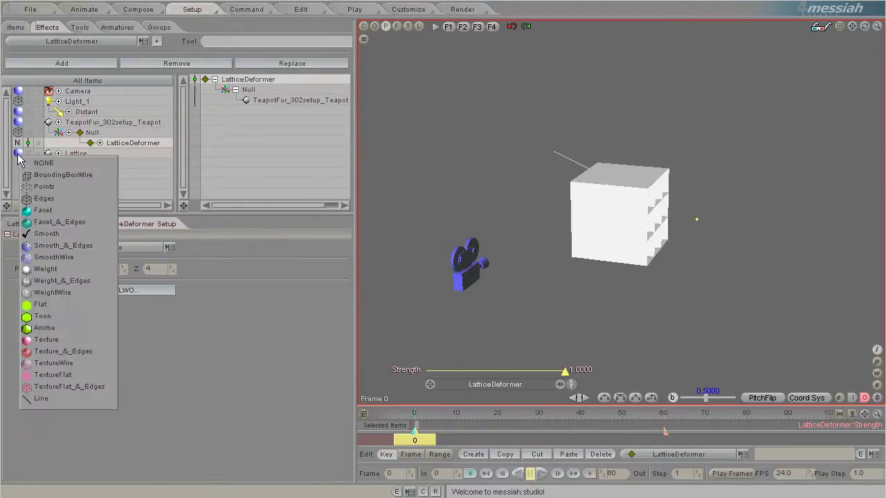
pyautogui.click(35, 199)
pyautogui.scroll(5, 642, 192)
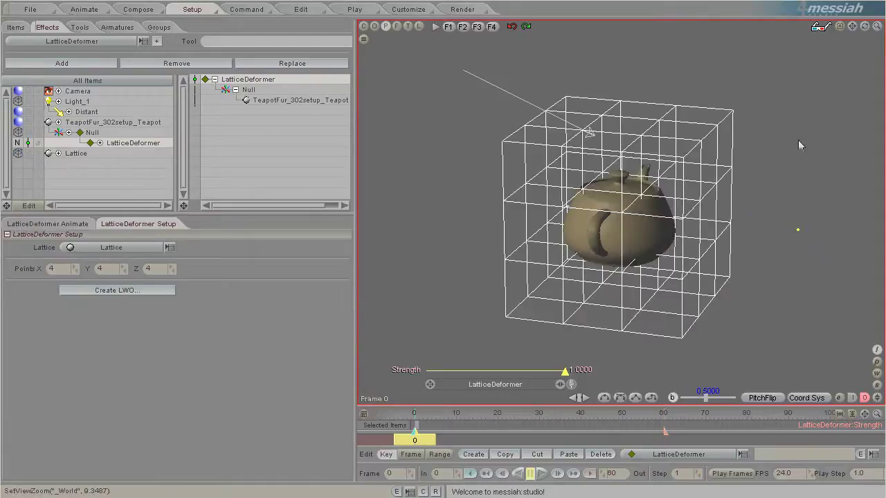
pyautogui.moveTo(869, 28); pyautogui.dragTo(422, 227)
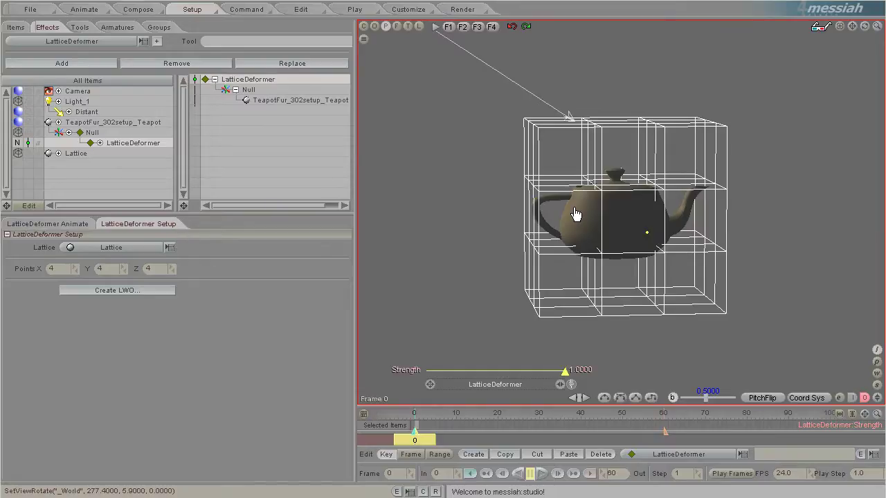
pyautogui.click(76, 153)
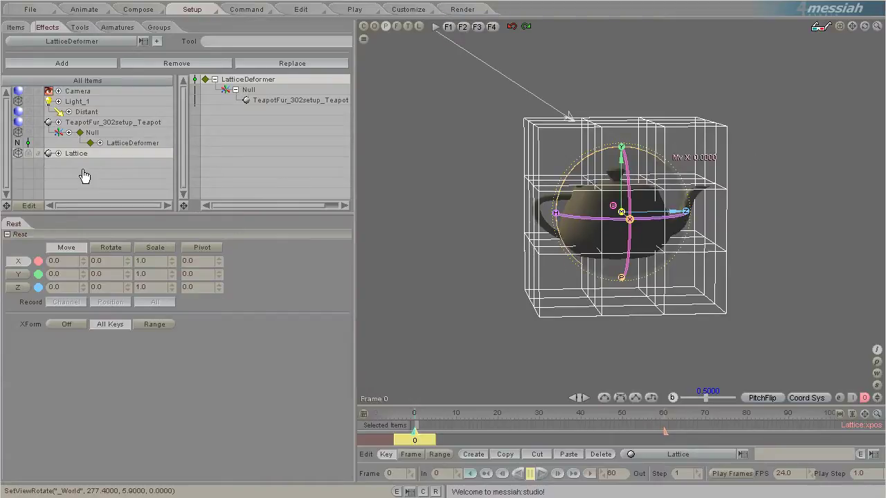
# Add a Bone_Deform effect to the lattice and create the first skeleton bone.
pyautogui.click(71, 41)
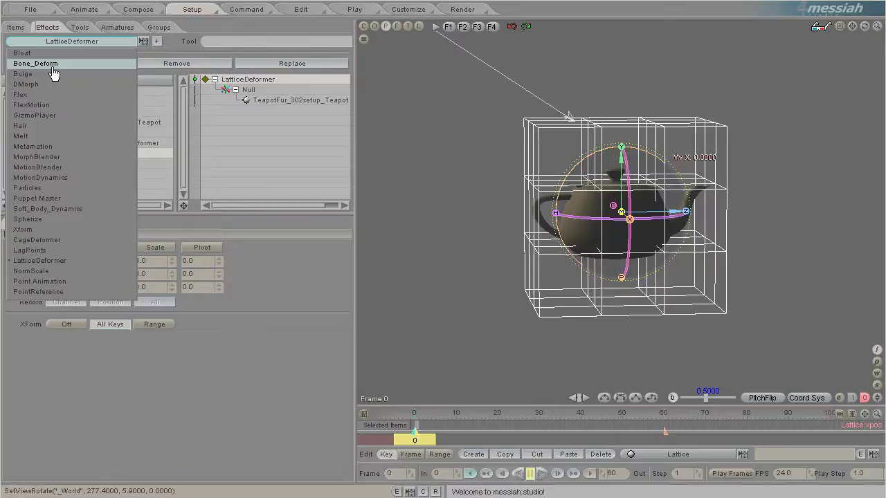
pyautogui.click(51, 62)
pyautogui.click(155, 41)
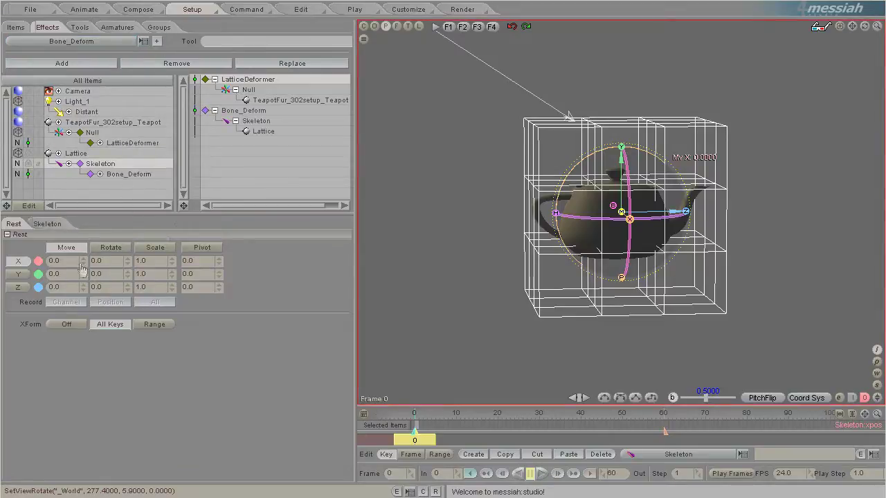
pyautogui.click(47, 223)
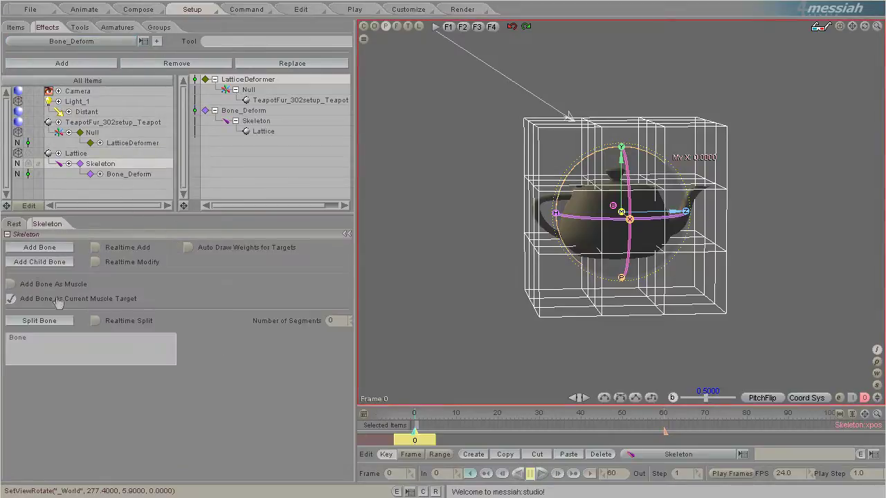
pyautogui.click(39, 247)
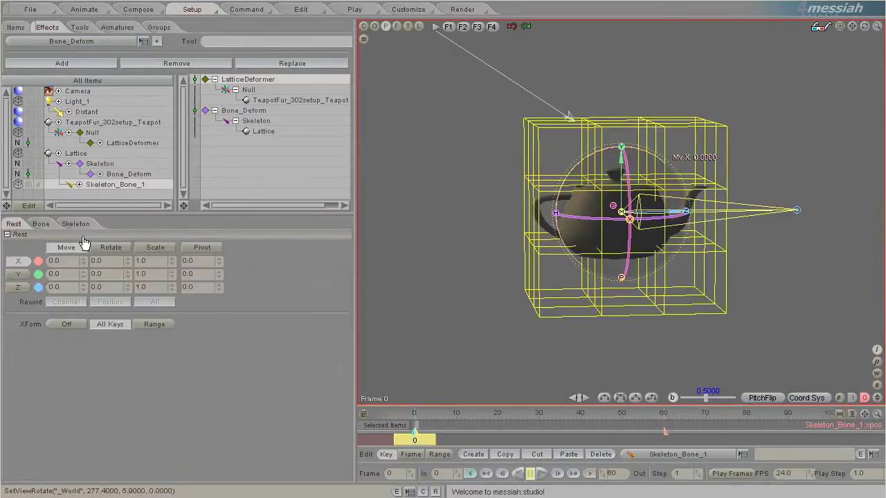
# Pitch Skeleton_Bone_1 to -90 and move it to Y -0.489, Z -0.499 at the lattice's lower left.
pyautogui.click(419, 26)
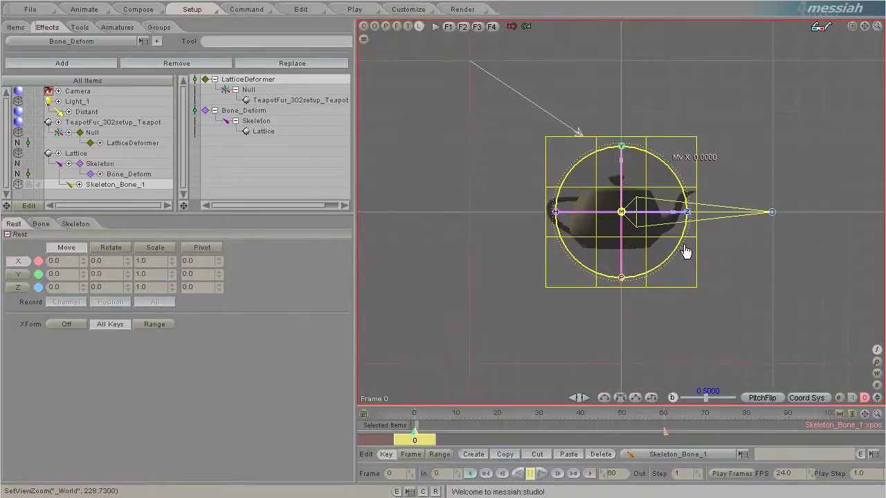
pyautogui.press('y')
pyautogui.moveTo(685, 251); pyautogui.dragTo(622, 31)
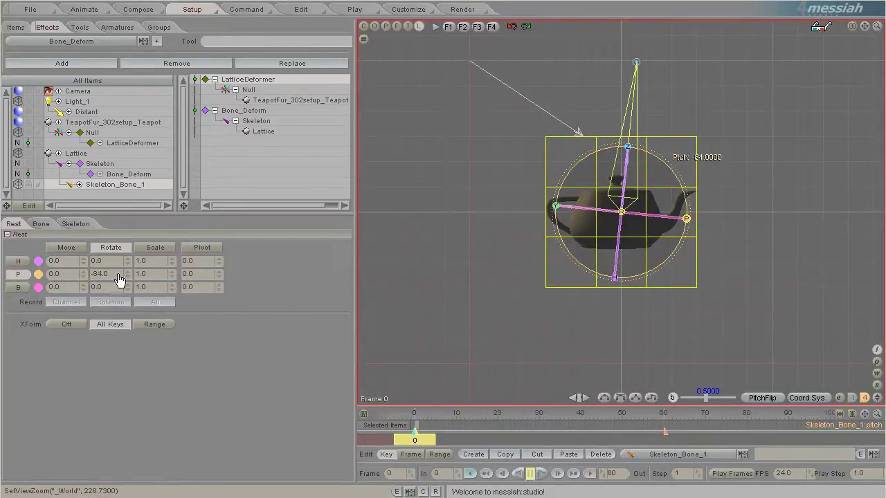
pyautogui.click(119, 277)
pyautogui.write('-90')
pyautogui.press('Return')
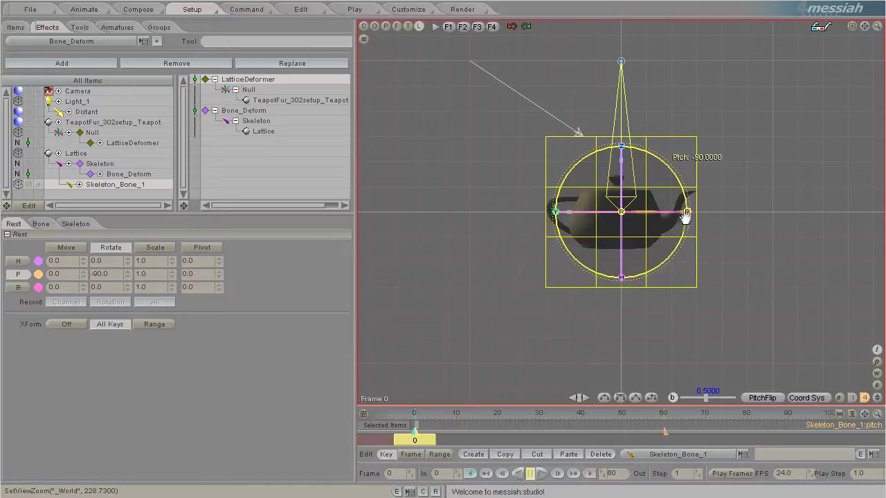
pyautogui.press('t')
pyautogui.moveTo(556, 220); pyautogui.dragTo(415, 229)
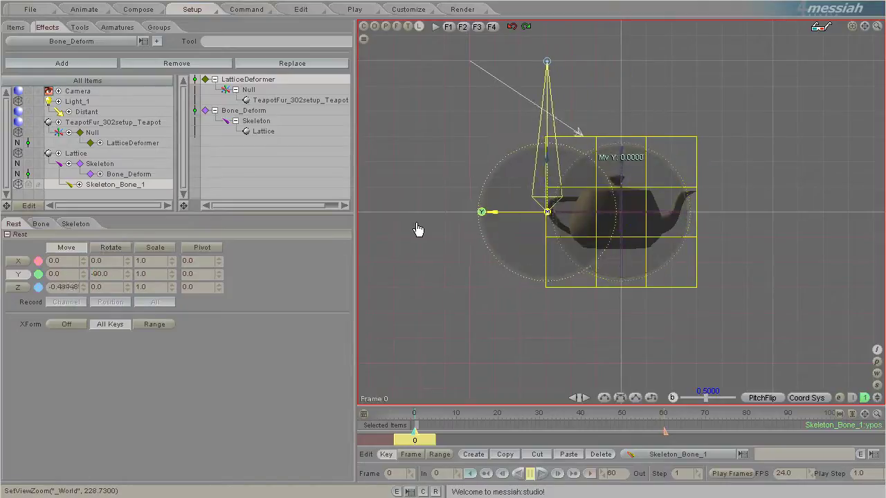
pyautogui.moveTo(555, 150); pyautogui.dragTo(417, 229)
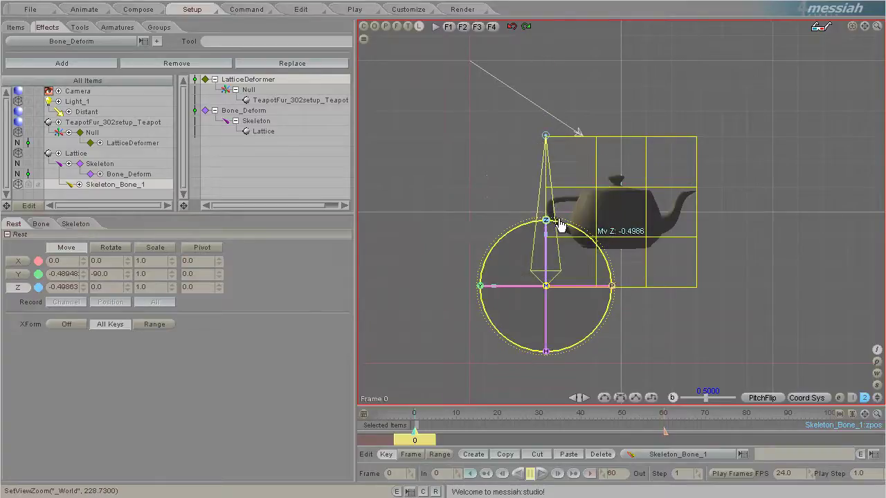
# Duplicate Skeleton_Bone_1 into Skeleton_Bone_2 at the lattice's centre.
pyautogui.rightClick(112, 193)
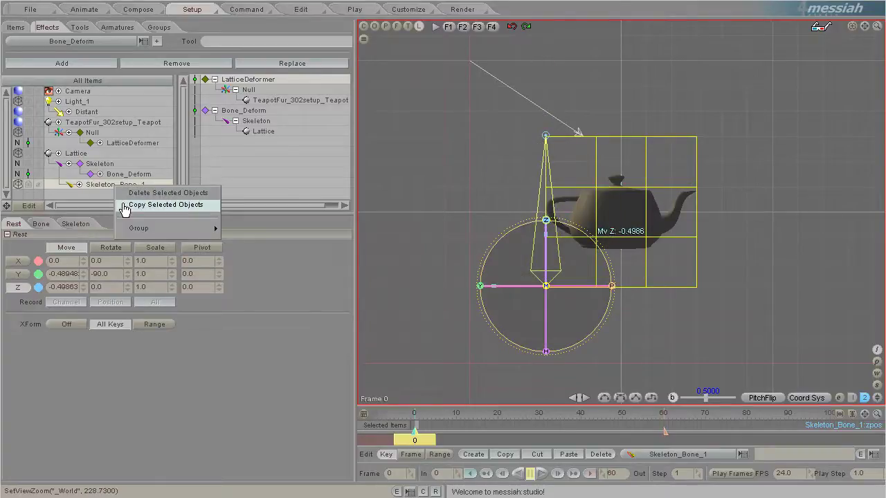
pyautogui.click(131, 205)
pyautogui.moveTo(482, 286); pyautogui.dragTo(415, 227)
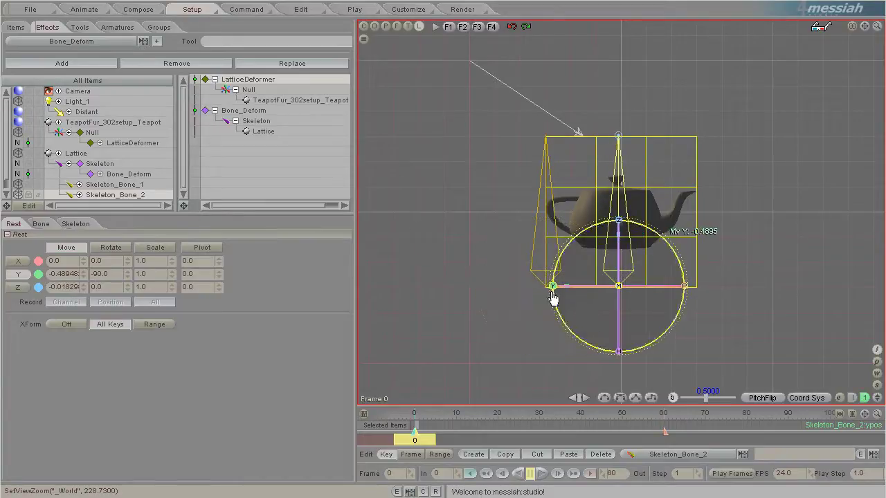
# Add Skeleton_Bone_3 at the lattice's right end and move Bone_Deform above LatticeDeformer.
pyautogui.rightClick(104, 201)
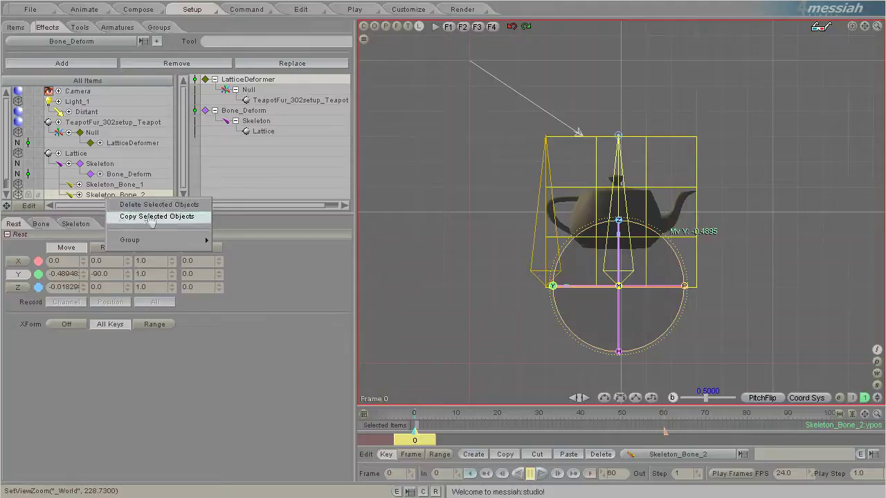
pyautogui.click(132, 216)
pyautogui.moveTo(553, 291); pyautogui.dragTo(766, 247)
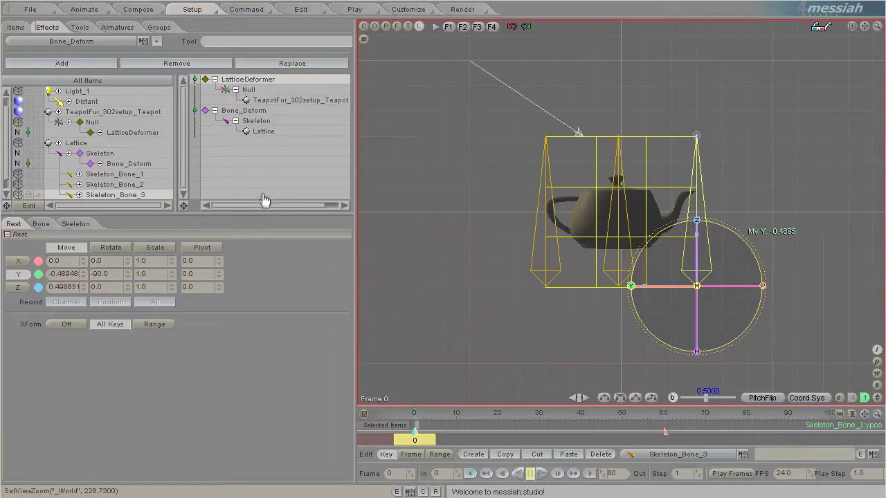
pyautogui.click(242, 112)
pyautogui.moveTo(281, 79); pyautogui.dragTo(281, 76)
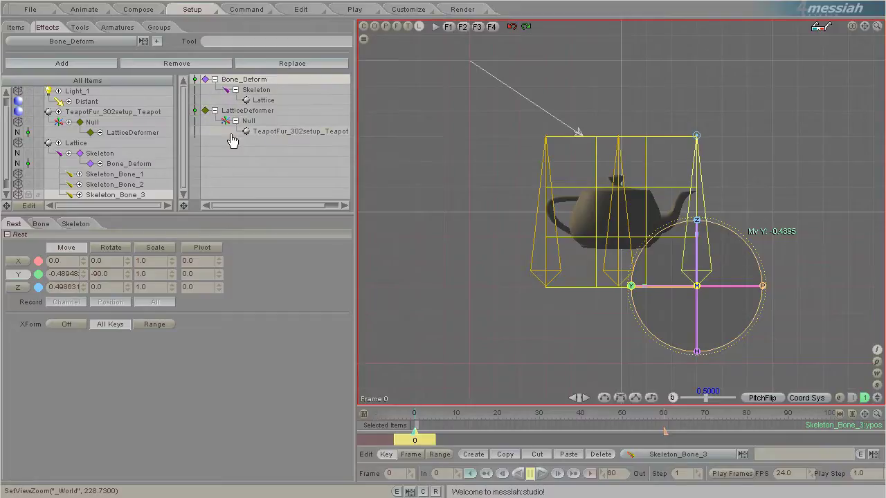
# In the Animate workspace, test-move Skeleton_Bone_1 and Skeleton_Bone_2 to bend the lattice, then straighten it.
pyautogui.click(91, 13)
pyautogui.click(104, 130)
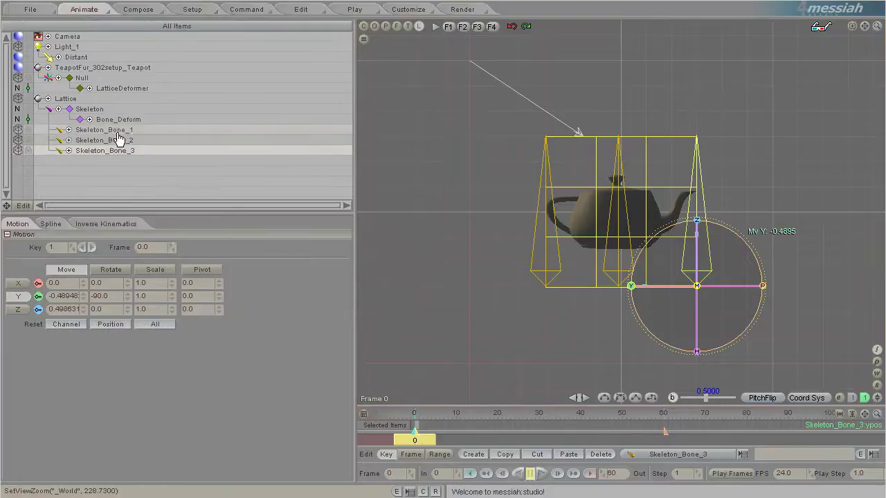
pyautogui.moveTo(552, 229); pyautogui.dragTo(419, 222)
pyautogui.click(617, 240)
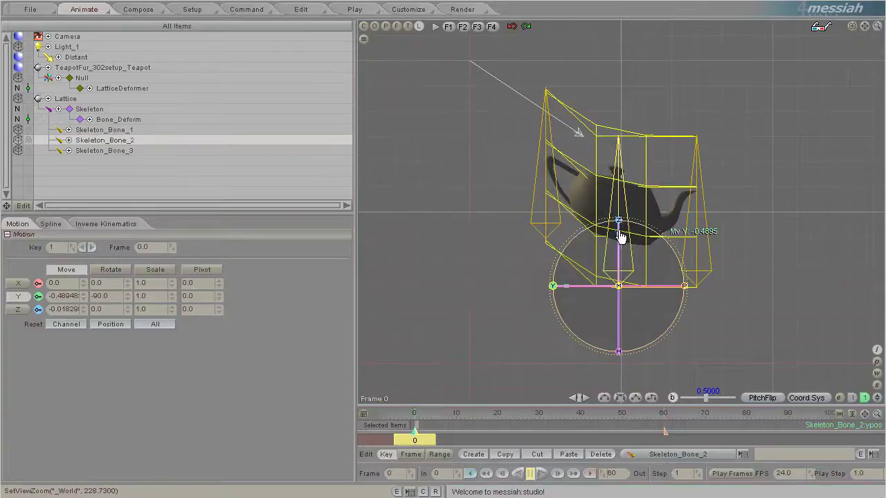
pyautogui.moveTo(618, 225); pyautogui.dragTo(419, 235)
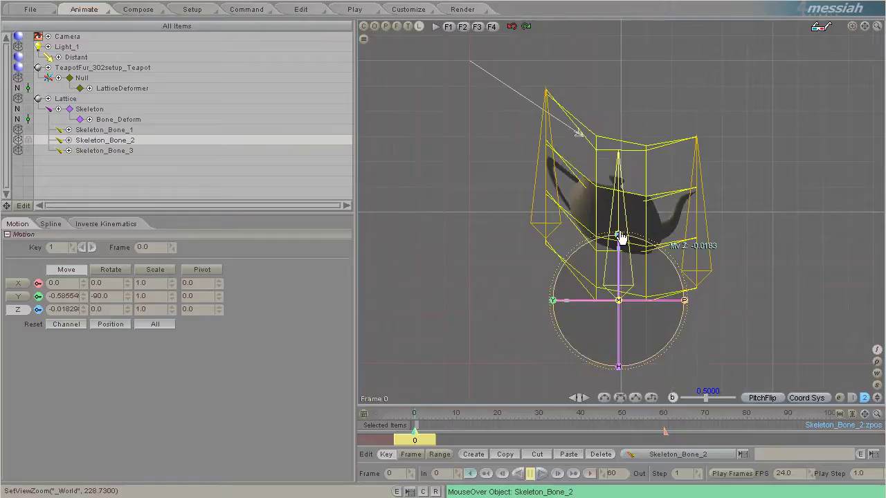
pyautogui.moveTo(620, 237); pyautogui.dragTo(619, 223)
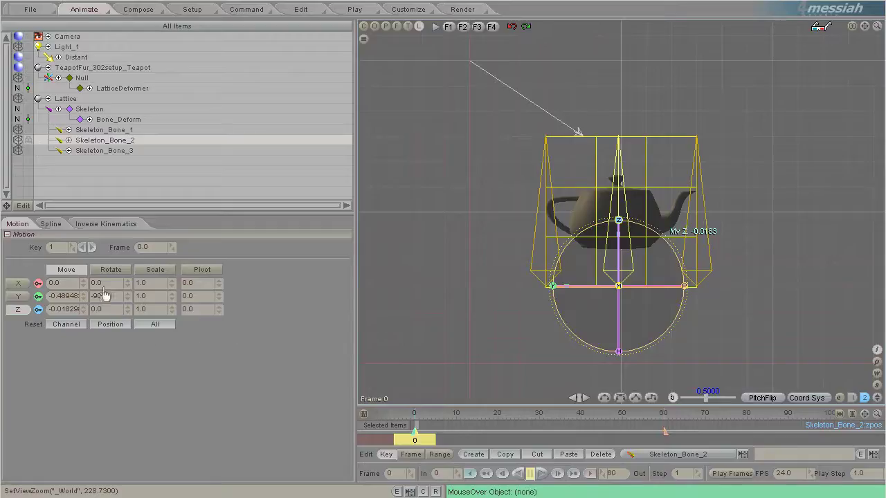
# Scale Skeleton_Bone_2 to 0.33 on Z and slide the teapot to Z 0.48.
pyautogui.write('0.33')
pyautogui.press('Return')
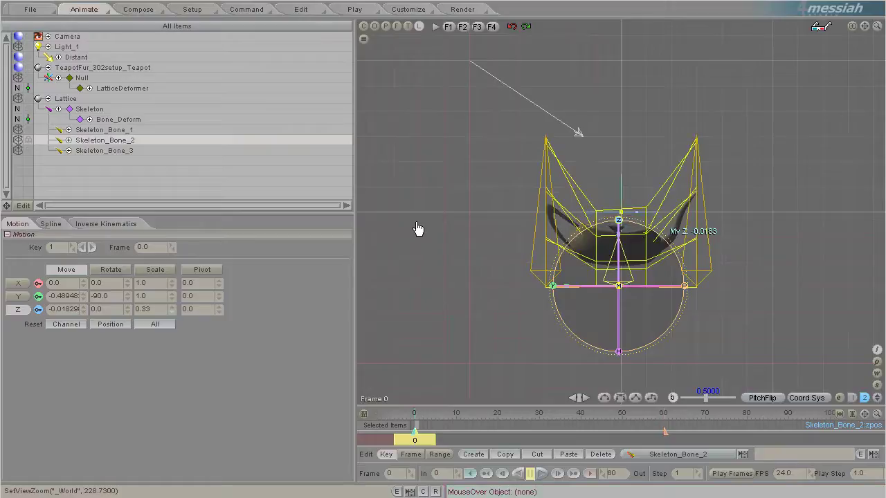
pyautogui.click(118, 68)
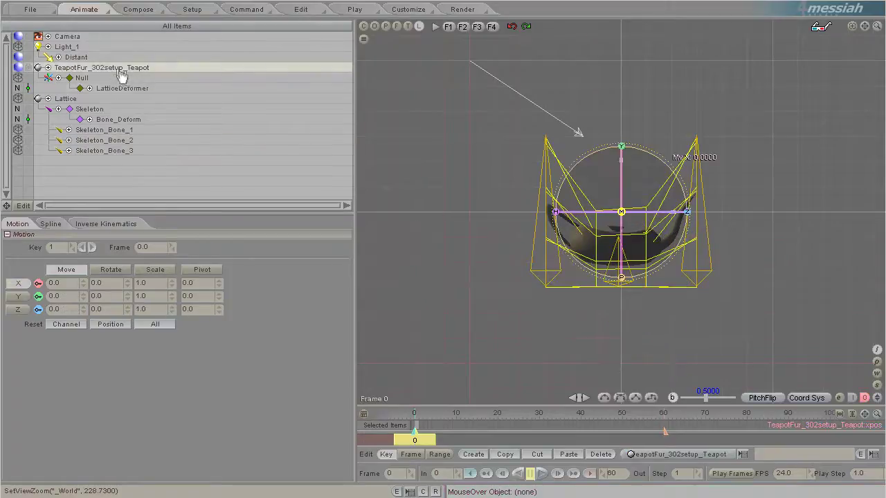
pyautogui.moveTo(689, 214); pyautogui.dragTo(417, 233)
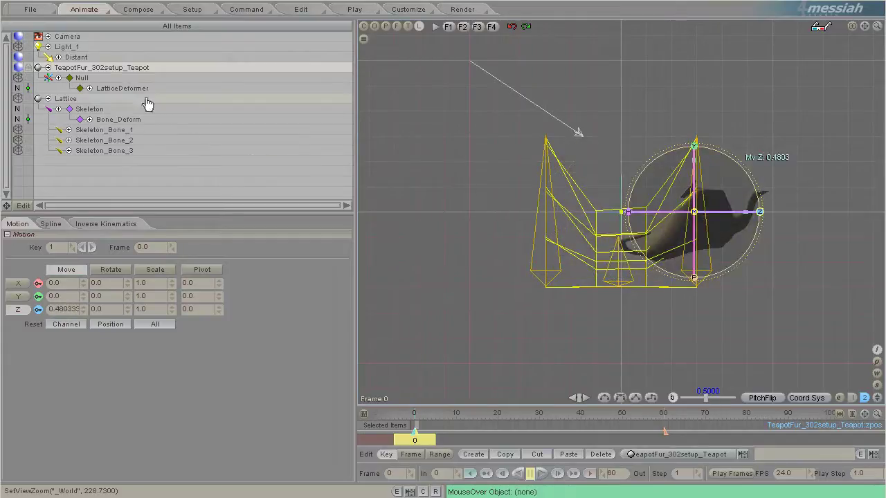
# Set the display of the Lattice and all three bones to NONE.
pyautogui.click(19, 99)
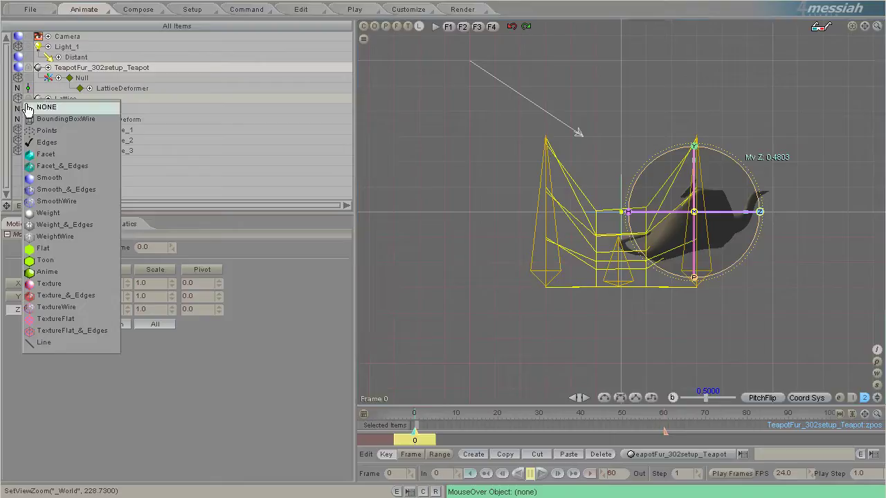
pyautogui.click(23, 109)
pyautogui.click(90, 131)
pyautogui.keyDown('shift'); pyautogui.click(90, 150); pyautogui.keyUp('shift')
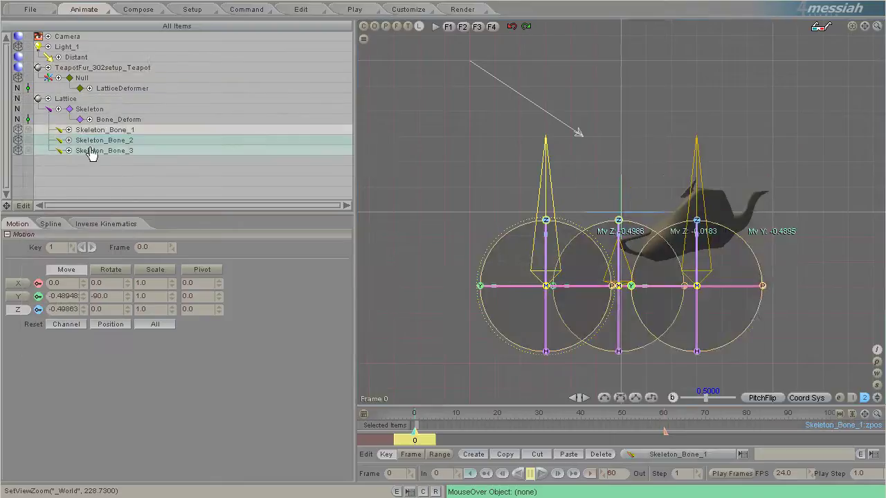
pyautogui.click(20, 131)
pyautogui.click(25, 139)
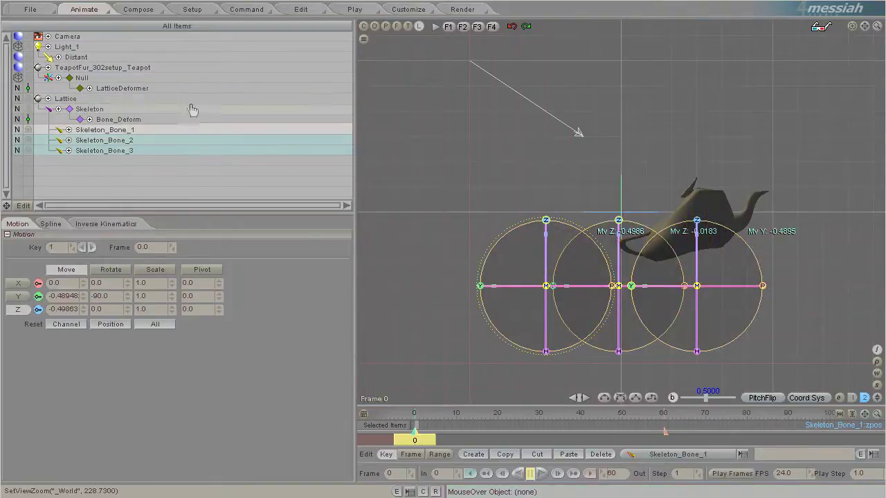
# Slide the teapot along Z to about 0.0059, viewing it in perspective.
pyautogui.click(104, 69)
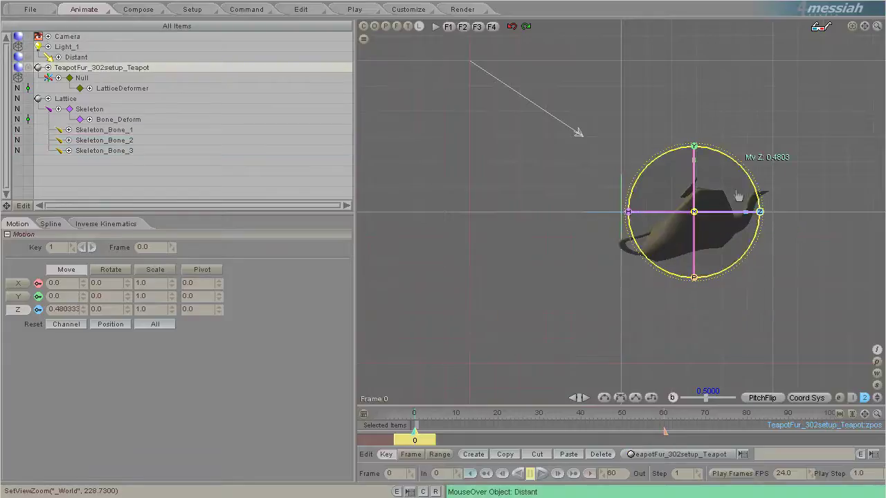
pyautogui.moveTo(756, 218); pyautogui.dragTo(426, 229)
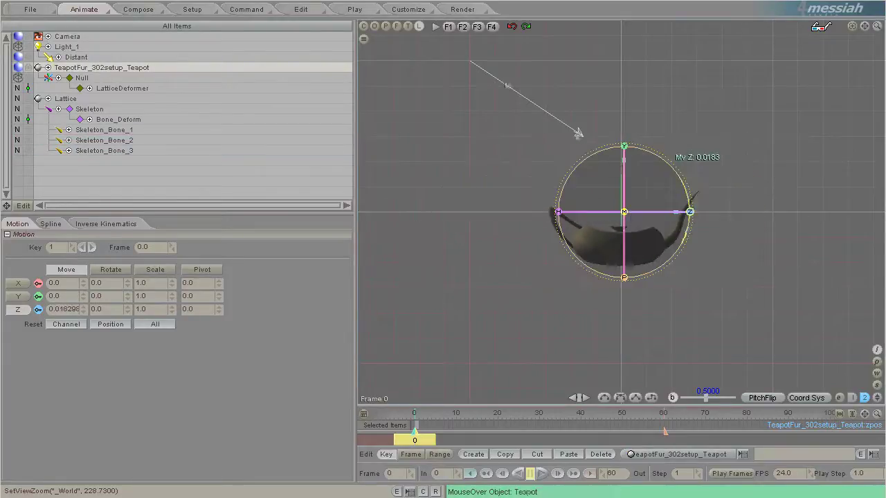
pyautogui.click(389, 27)
pyautogui.moveTo(864, 32); pyautogui.dragTo(388, 235)
pyautogui.moveTo(663, 247); pyautogui.dragTo(417, 229)
# Show the lattice as Edges again and slide the teapot along Z out of it.
pyautogui.click(18, 98)
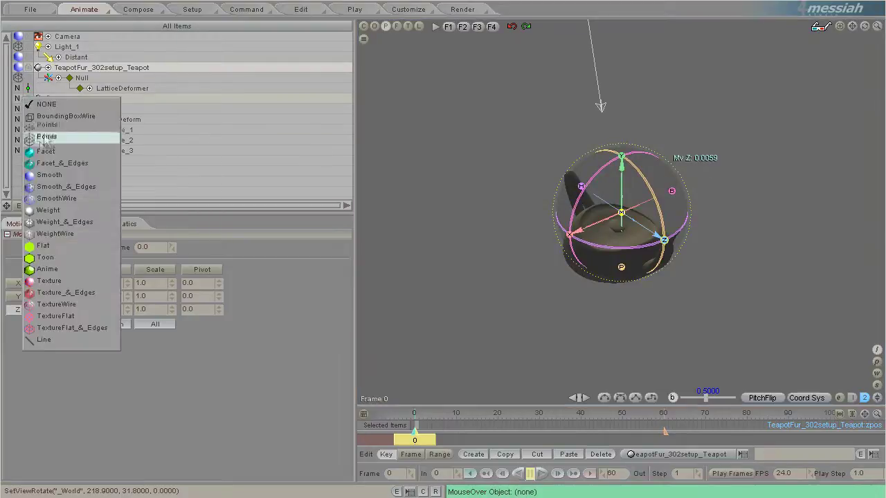
pyautogui.click(38, 139)
pyautogui.moveTo(670, 249); pyautogui.dragTo(419, 228)
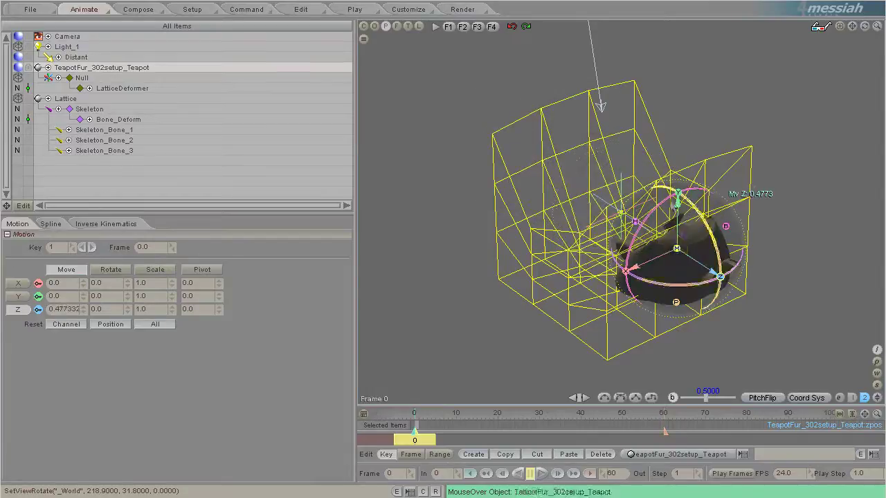
# Move Skeleton_Bone_2 to Y -0.152, Z -0.018 and slide the teapot to Z about 0.1225.
pyautogui.click(100, 140)
pyautogui.moveTo(620, 235); pyautogui.dragTo(346, 173)
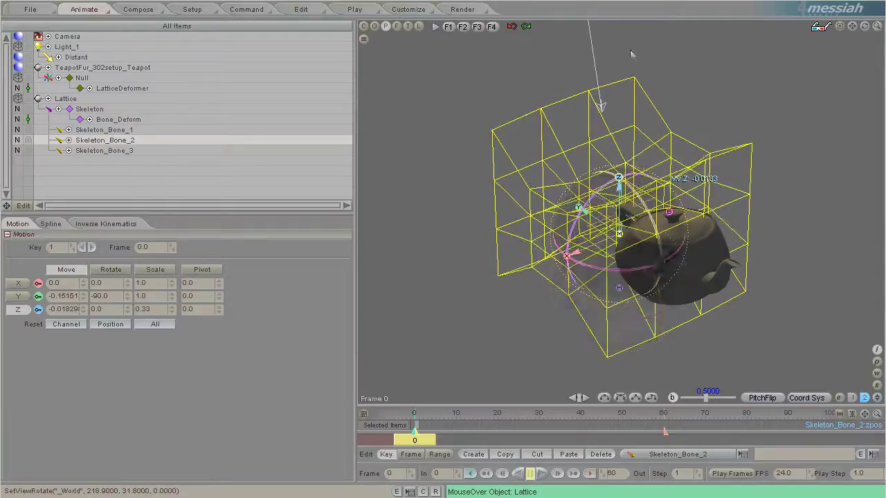
pyautogui.click(111, 67)
pyautogui.moveTo(722, 280); pyautogui.dragTo(431, 65)
pyautogui.click(417, 26)
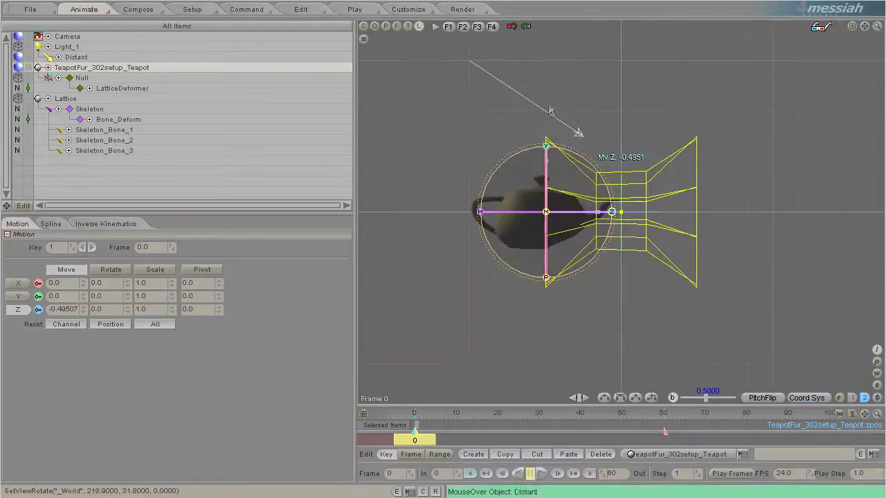
pyautogui.moveTo(607, 219); pyautogui.dragTo(437, 30)
# In the top view, scale Skeleton_Bone_2 to 0.14 along X to pinch the lattice.
pyautogui.click(408, 27)
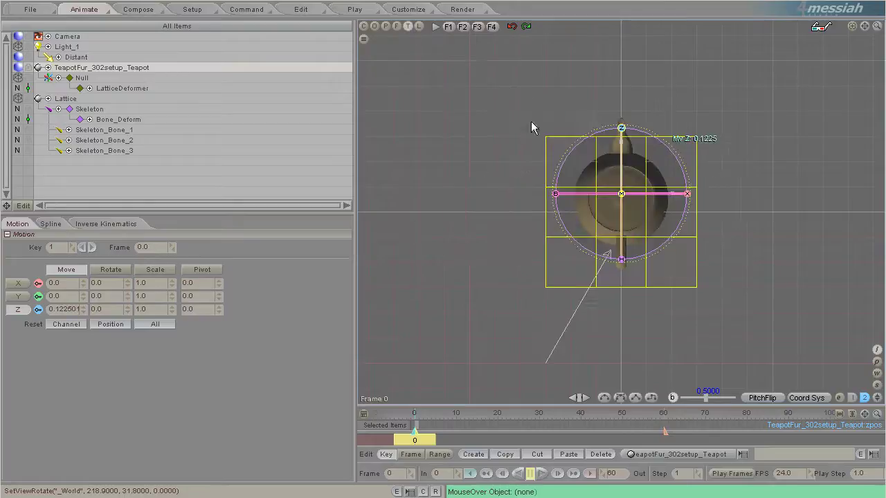
pyautogui.click(133, 139)
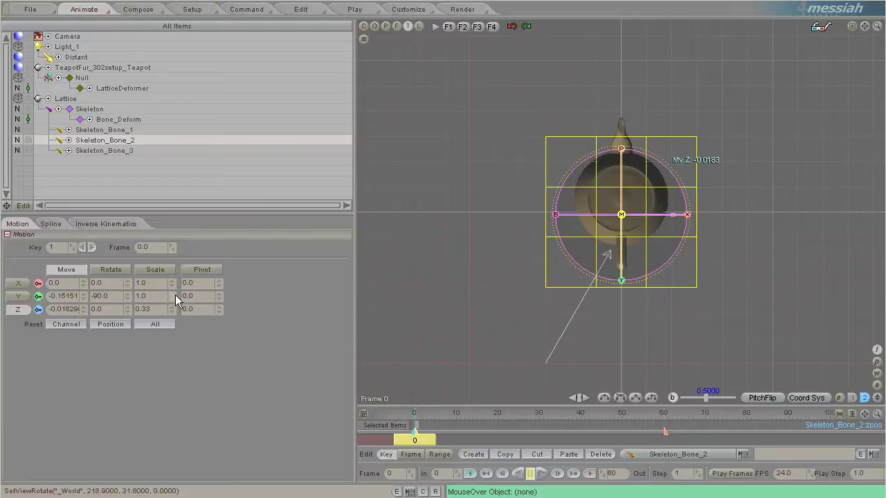
pyautogui.moveTo(415, 224); pyautogui.dragTo(416, 222)
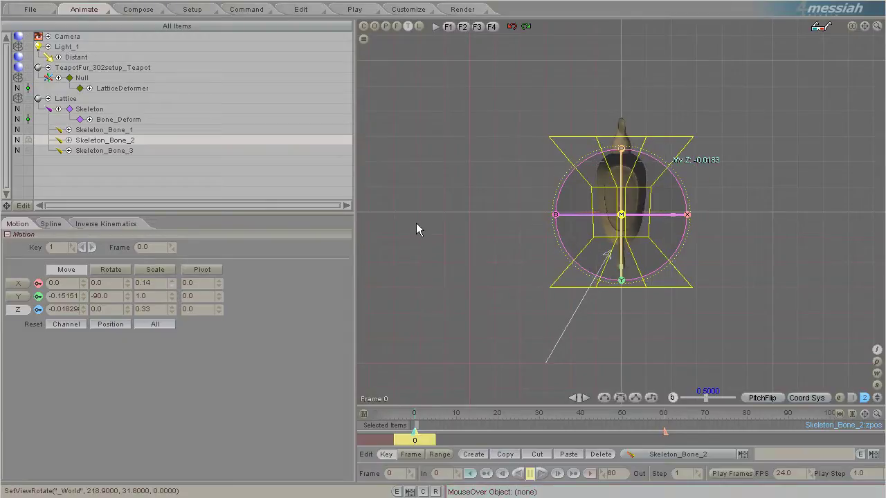
# Drag the teapot along Z through the pinched cage, leaving it at about Z 0.1801.
pyautogui.click(384, 26)
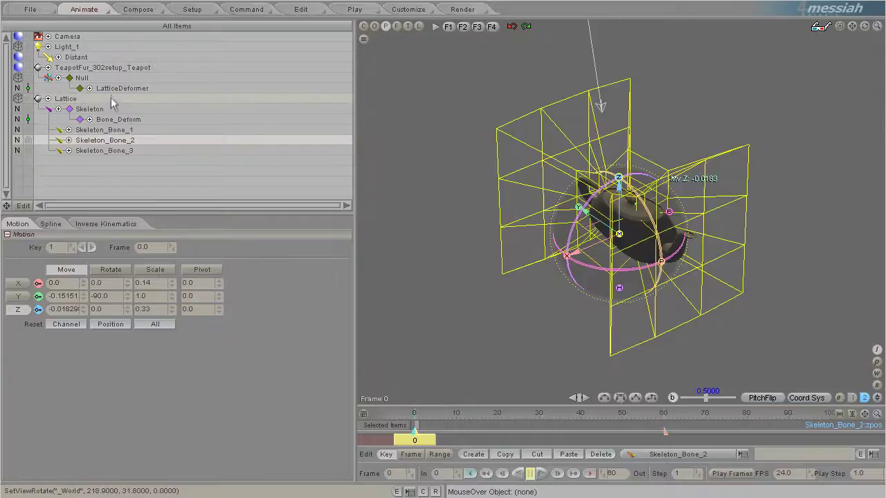
pyautogui.click(111, 67)
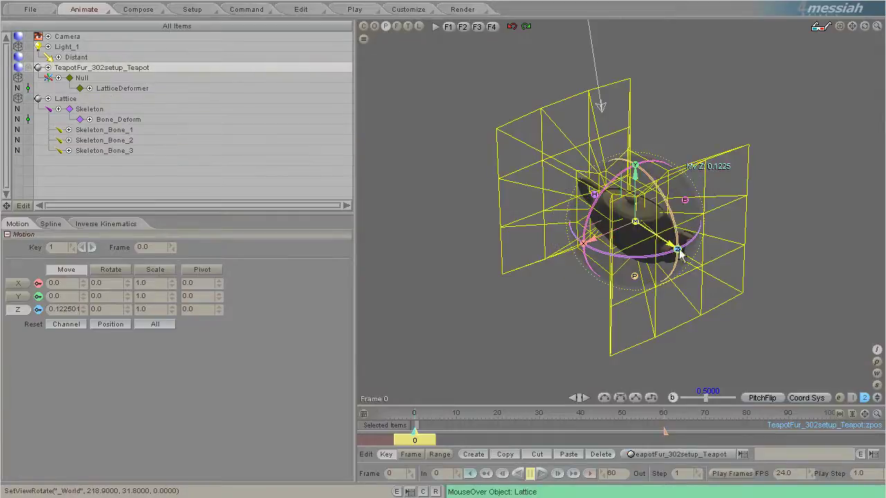
pyautogui.moveTo(401, 223); pyautogui.dragTo(419, 224)
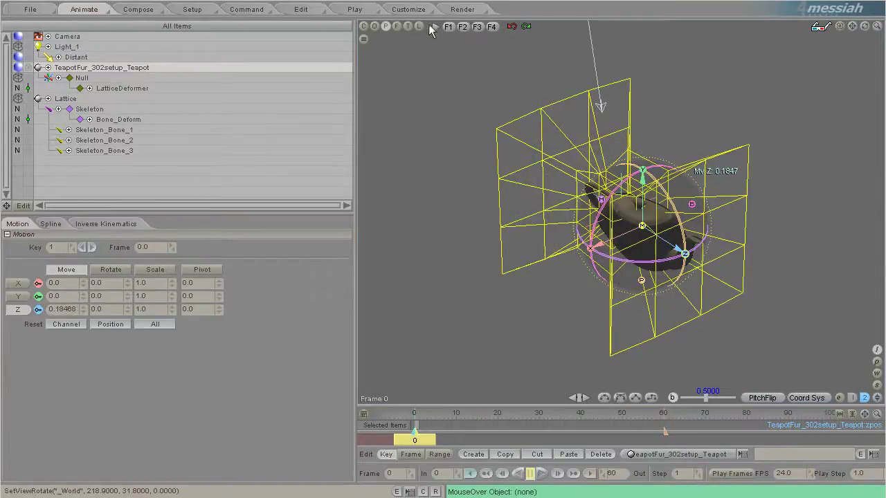
pyautogui.click(419, 25)
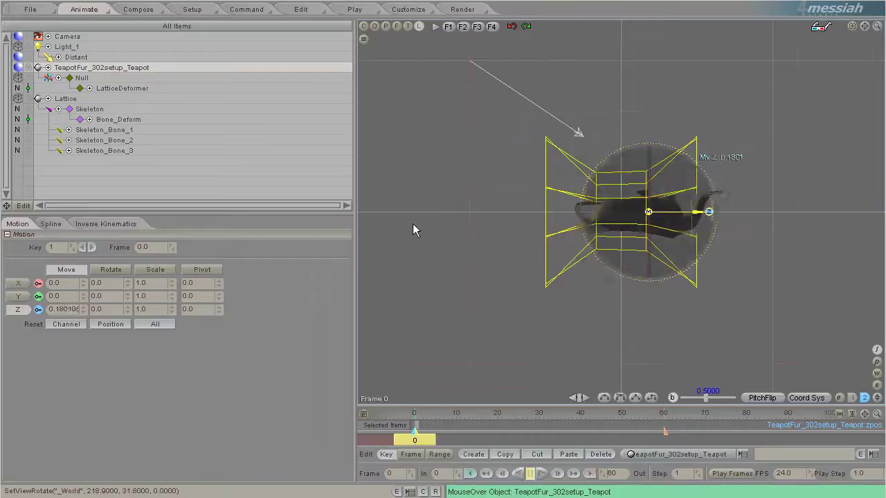